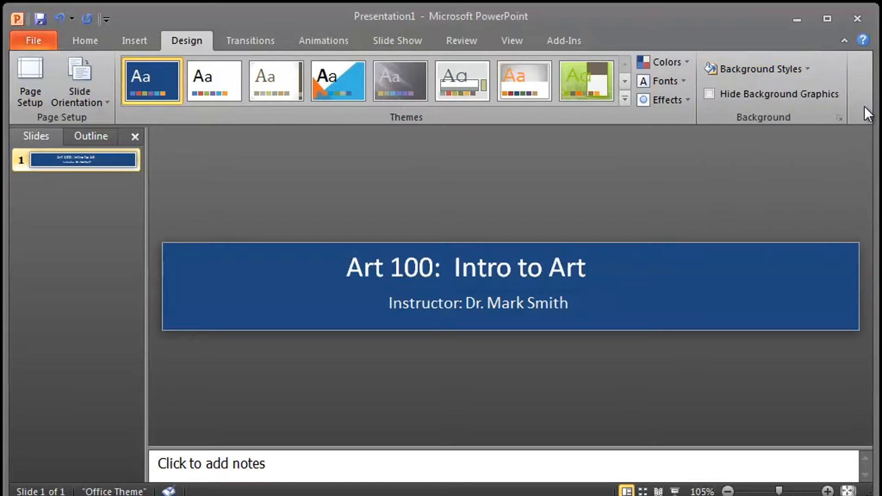
Apply the beige radial gradient background style to the banner slide
{"action": "left_click", "coordinate": [746, 70]}
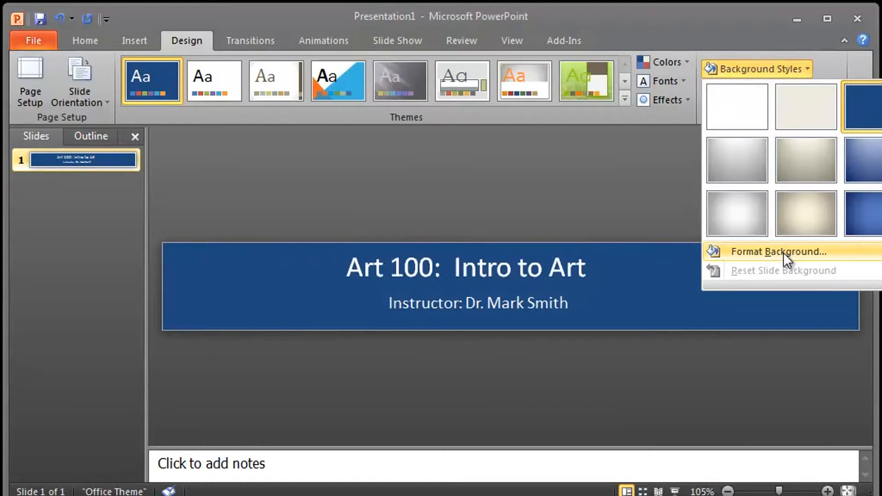
{"action": "left_click", "coordinate": [807, 213]}
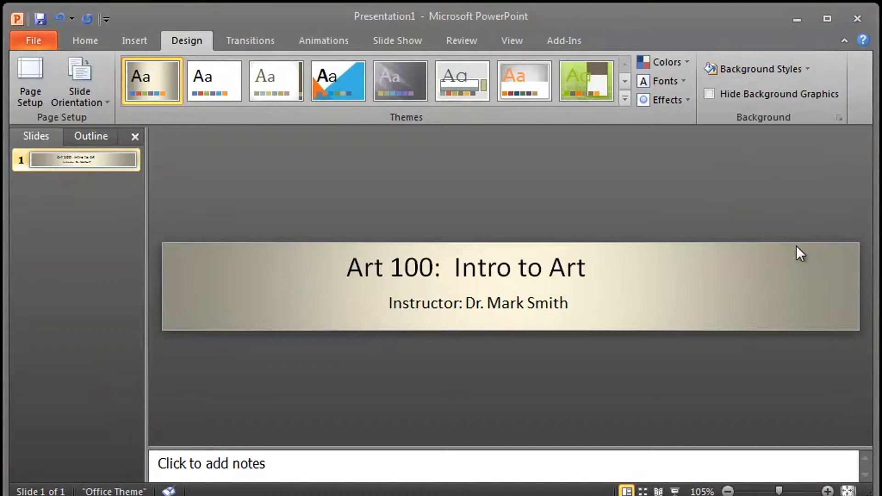
Format the background with the black, blue and purple preset gradient fill and apply it to all slides
{"action": "left_click", "coordinate": [766, 69]}
{"action": "left_click", "coordinate": [770, 253]}
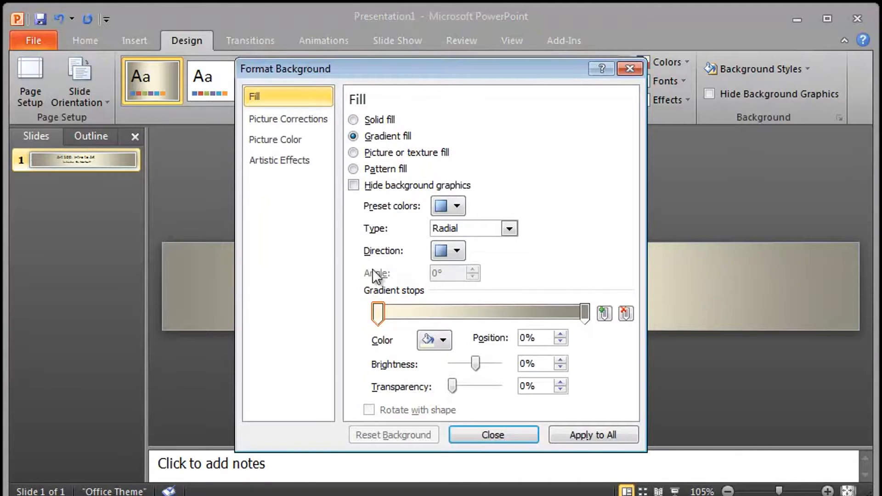
{"action": "left_click", "coordinate": [458, 205]}
{"action": "left_click", "coordinate": [455, 270]}
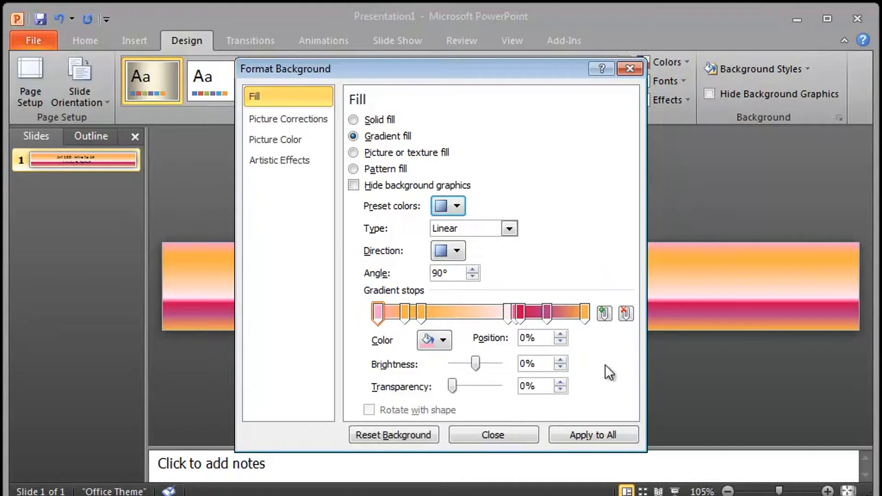
{"action": "left_click", "coordinate": [457, 204]}
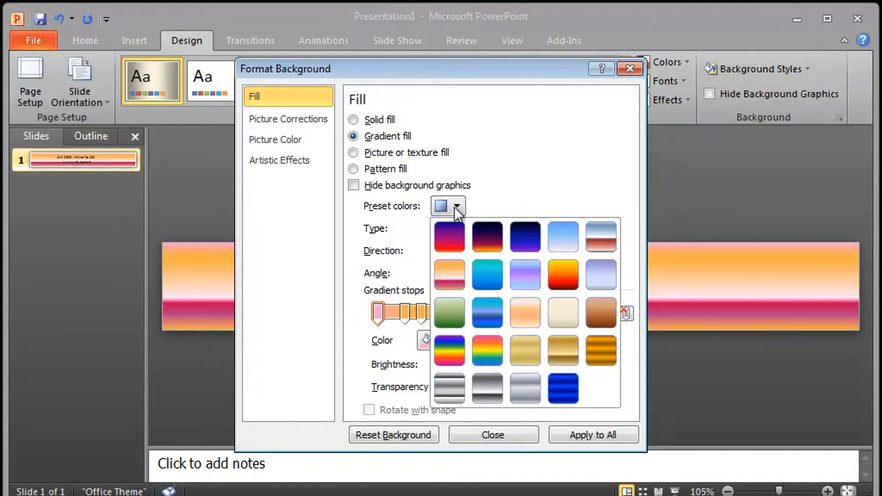
{"action": "left_click", "coordinate": [473, 241]}
{"action": "left_click", "coordinate": [588, 432]}
{"action": "left_click", "coordinate": [529, 434]}
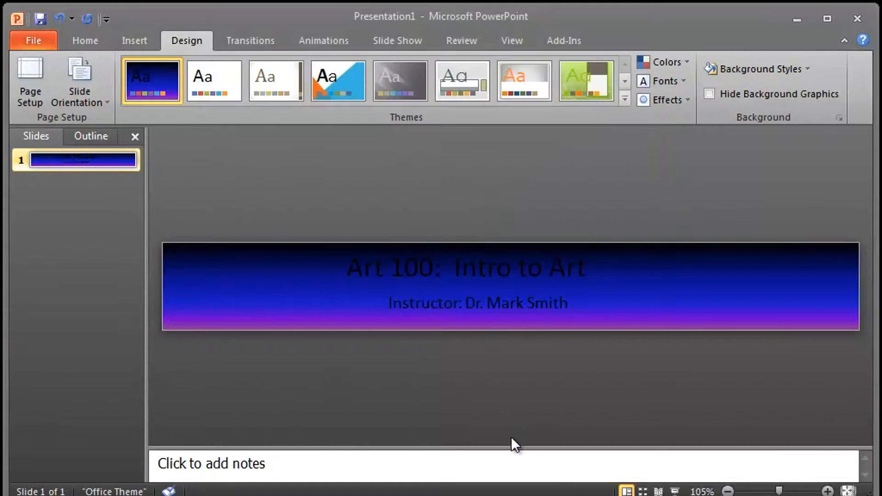
Change the font color of the title "Art 100: Intro to Art" to white
{"action": "left_click", "coordinate": [509, 303]}
{"action": "left_click", "coordinate": [765, 299]}
{"action": "left_click", "coordinate": [362, 268]}
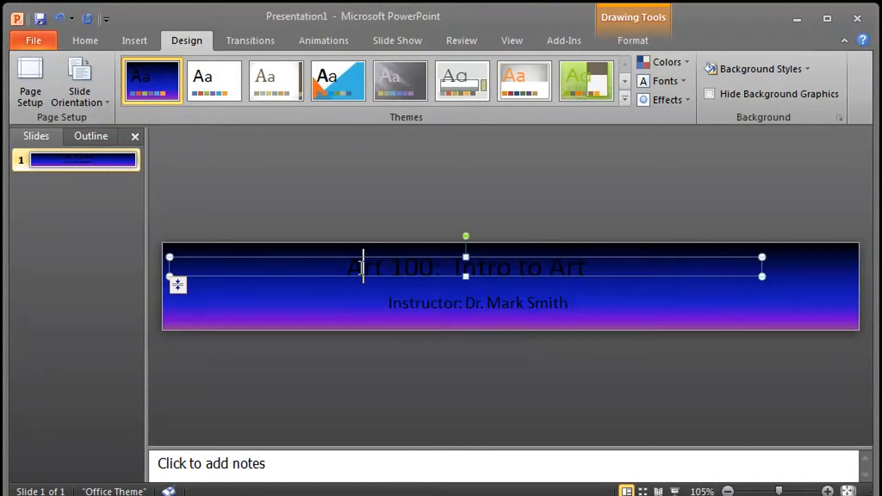
{"action": "left_click_drag", "start_coordinate": [339, 264], "coordinate": [590, 267]}
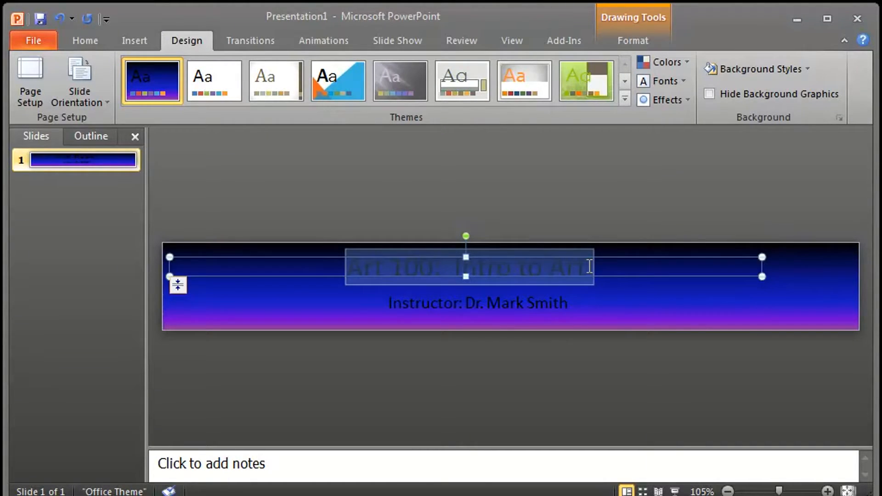
{"action": "left_click", "coordinate": [85, 40]}
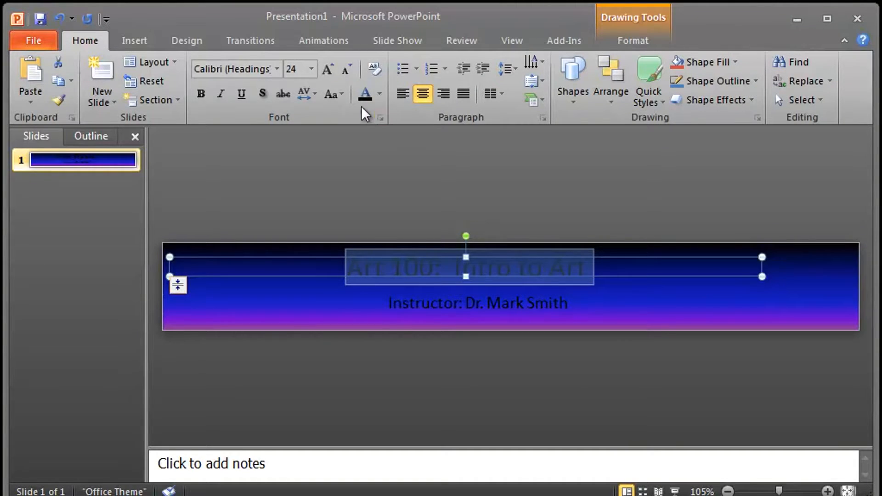
{"action": "left_click", "coordinate": [379, 93]}
{"action": "left_click", "coordinate": [373, 132]}
Change the font color of the instructor line below the title to white
{"action": "left_click", "coordinate": [598, 290]}
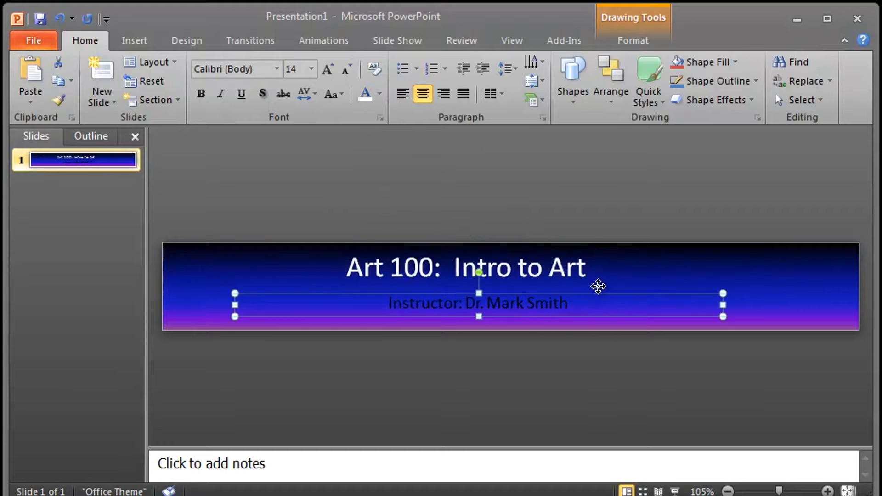
{"action": "left_click", "coordinate": [561, 305]}
{"action": "left_click_drag", "start_coordinate": [568, 303], "coordinate": [385, 295]}
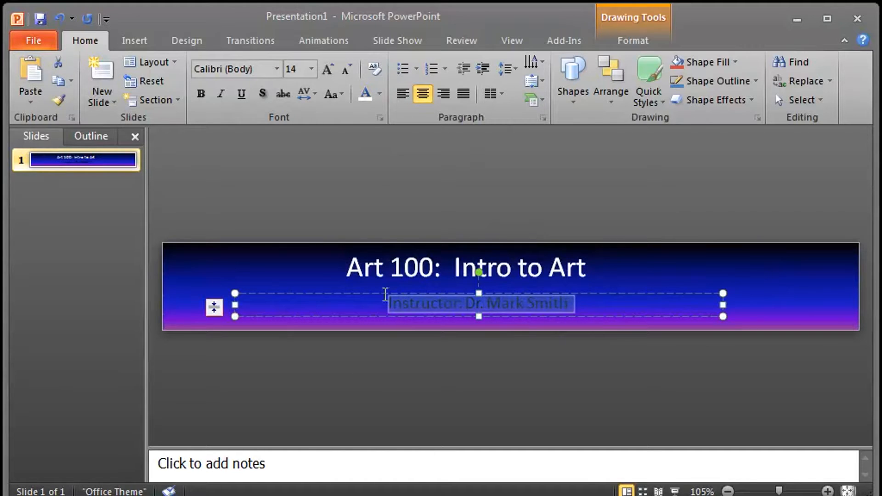
{"action": "left_click", "coordinate": [368, 96]}
{"action": "left_click", "coordinate": [646, 294]}
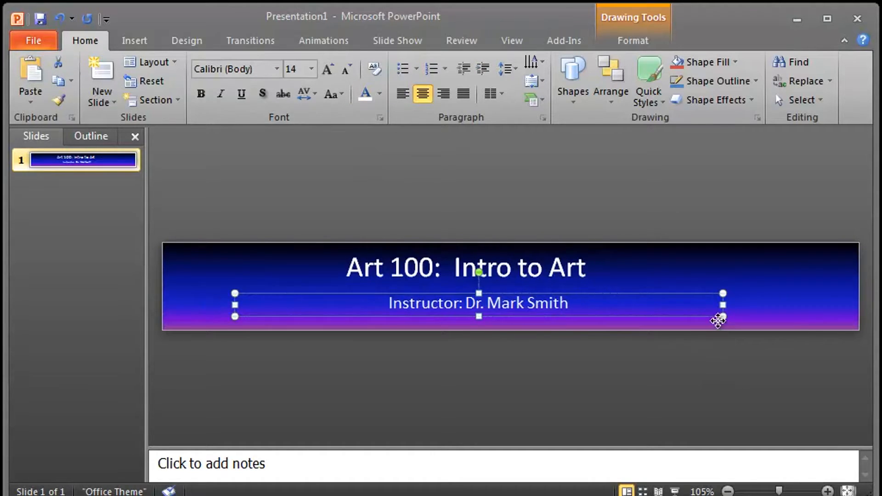
{"action": "left_click", "coordinate": [813, 291]}
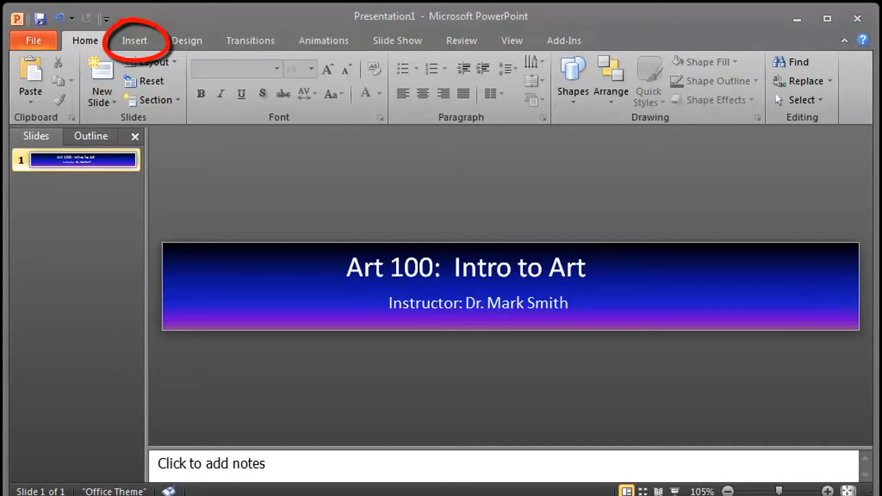
Search the clip art collection for "art"
{"action": "left_click", "coordinate": [143, 40]}
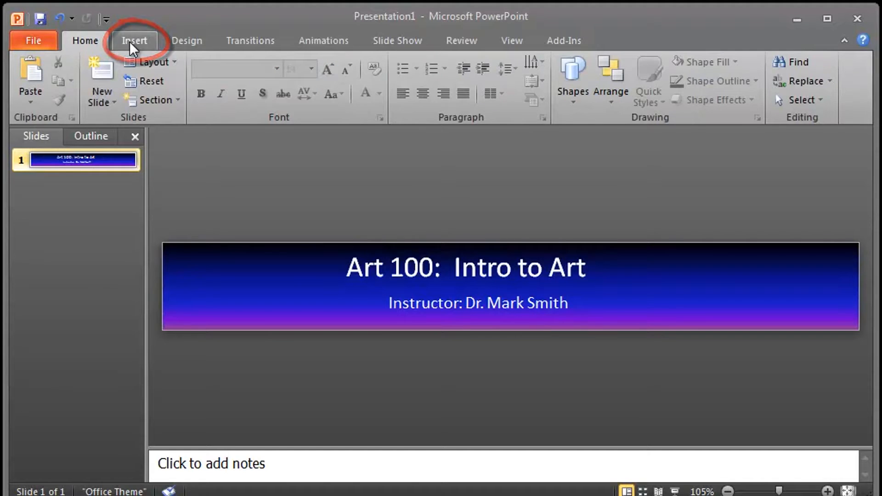
{"action": "left_click", "coordinate": [131, 42]}
{"action": "left_click", "coordinate": [118, 88]}
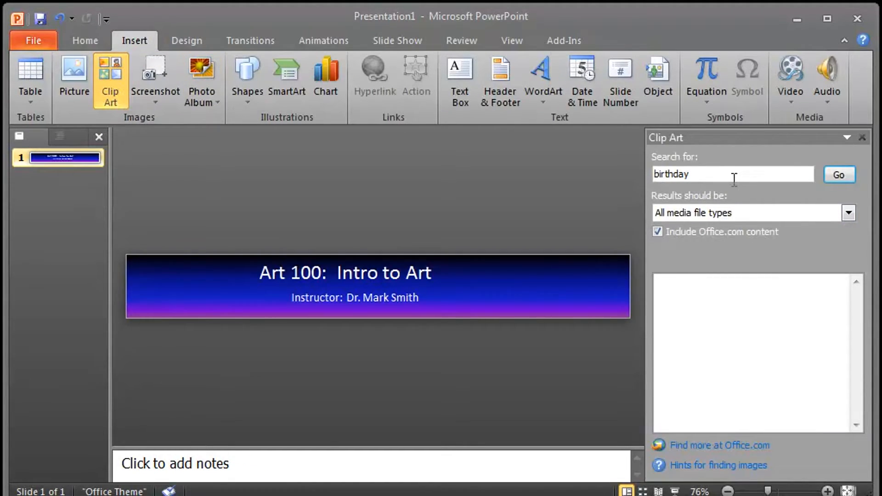
{"action": "left_click_drag", "start_coordinate": [732, 175], "coordinate": [574, 176]}
{"action": "type", "text": "art"}
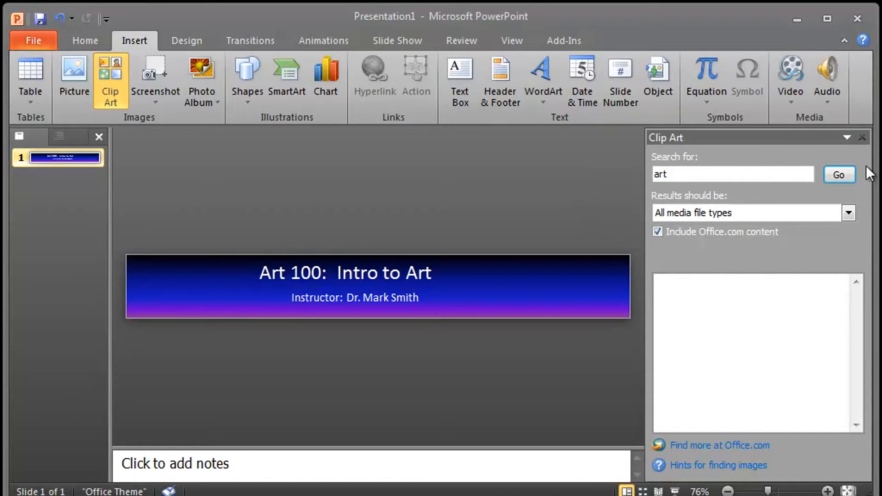
{"action": "left_click", "coordinate": [837, 176]}
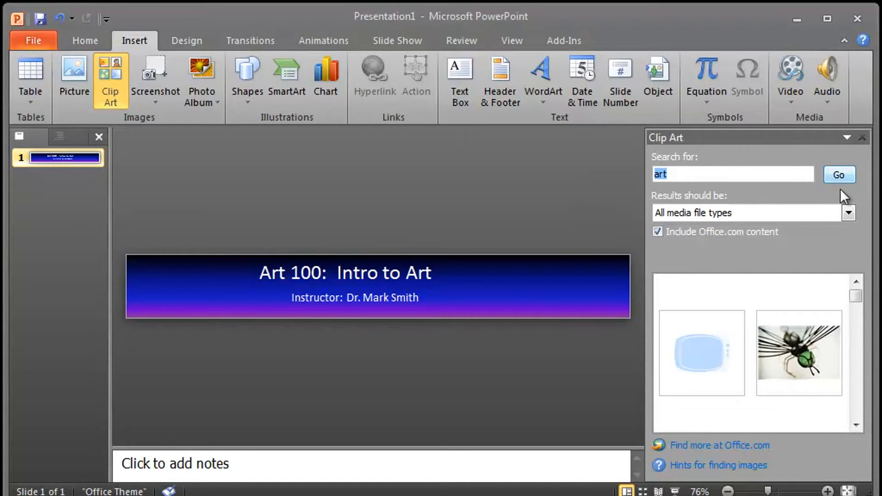
Insert the scissors-and-glue clip art and shrink it to fit inside the left end of the banner
{"action": "mouse_move", "coordinate": [852, 299]}
{"action": "left_mouse_down"}
{"action": "mouse_move", "coordinate": [860, 331]}
{"action": "mouse_move", "coordinate": [857, 323]}
{"action": "left_mouse_up"}
{"action": "left_click_drag", "start_coordinate": [809, 358], "coordinate": [533, 285]}
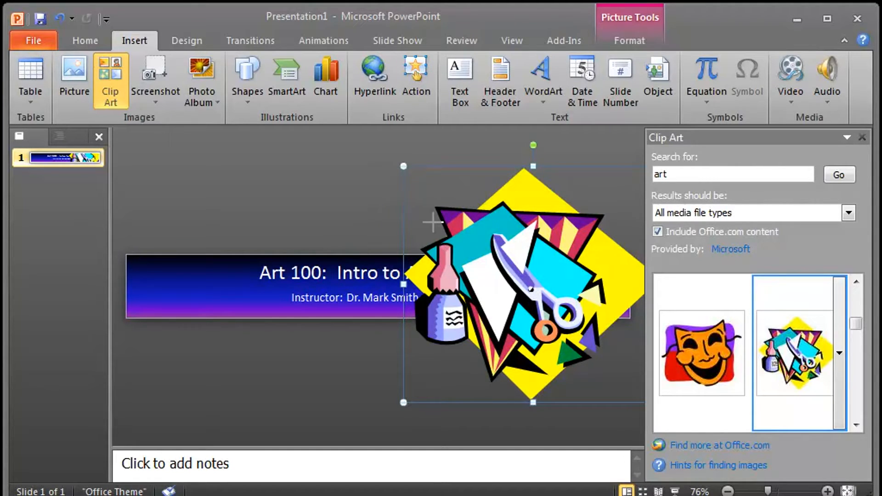
{"action": "left_click_drag", "start_coordinate": [576, 396], "coordinate": [587, 377]}
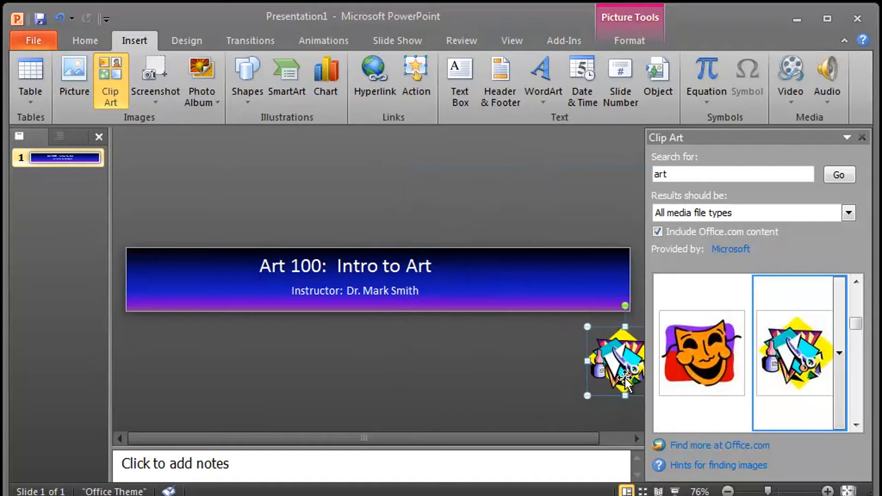
{"action": "left_click_drag", "start_coordinate": [543, 291], "coordinate": [543, 291]}
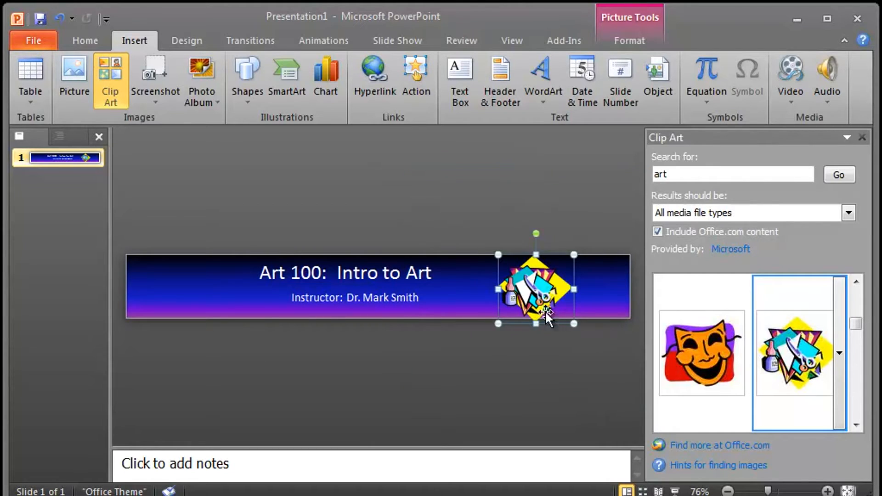
{"action": "left_click_drag", "start_coordinate": [571, 323], "coordinate": [198, 297]}
{"action": "left_click", "coordinate": [609, 363]}
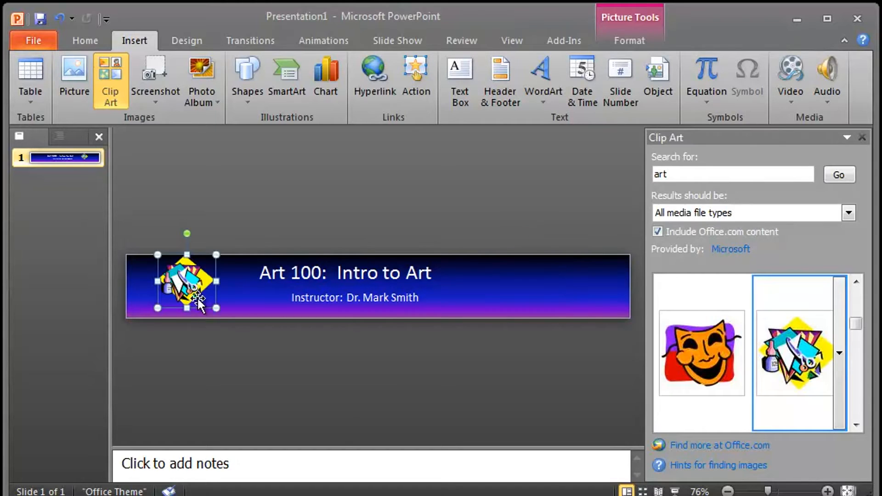
{"action": "left_click", "coordinate": [344, 411]}
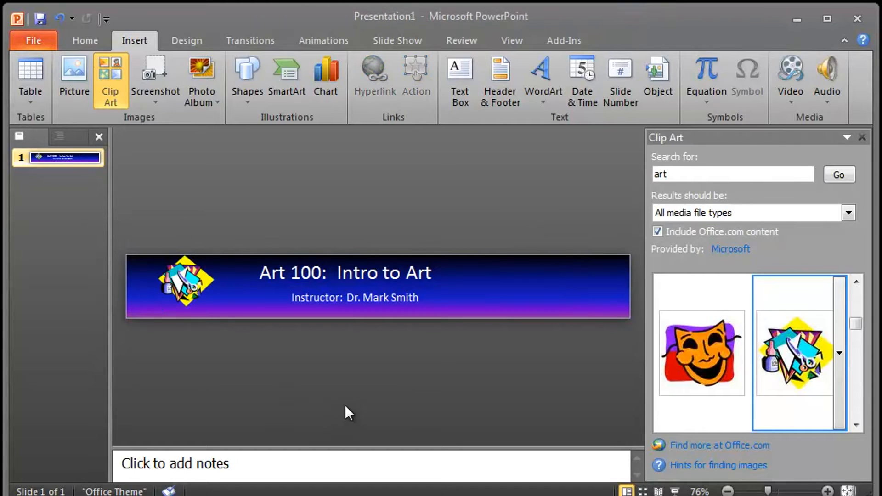
Insert the orange theatre mask clip art near the banner's right end and delete the duplicate covering the title
{"action": "left_click", "coordinate": [707, 371]}
{"action": "left_click_drag", "start_coordinate": [376, 298], "coordinate": [517, 298]}
{"action": "left_click", "coordinate": [546, 382]}
{"action": "left_click", "coordinate": [539, 314]}
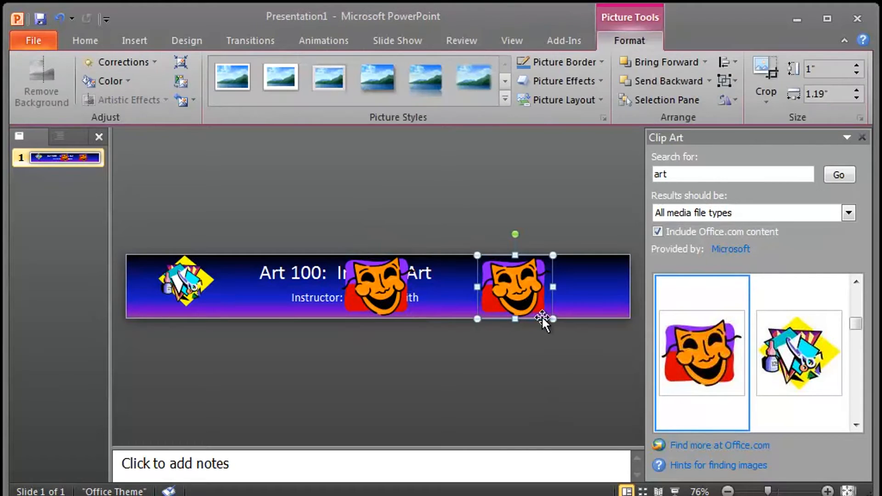
{"action": "left_click", "coordinate": [382, 289]}
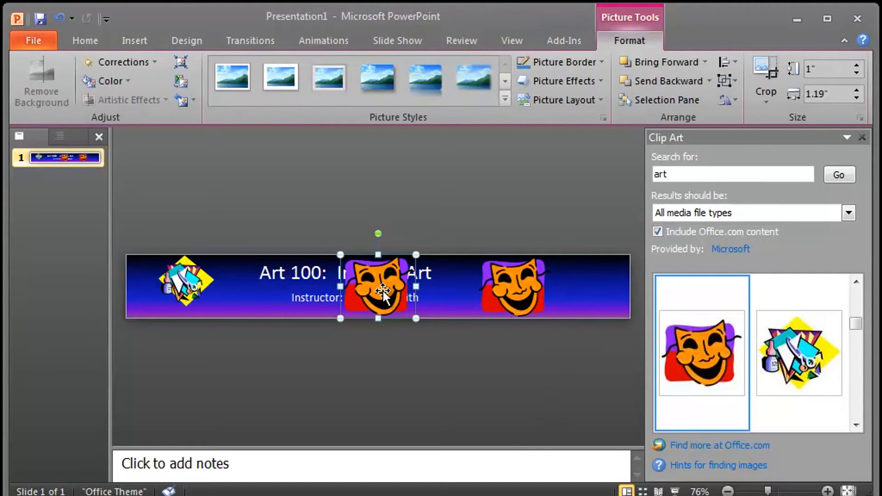
{"action": "key", "text": "Delete"}
{"action": "left_click_drag", "start_coordinate": [518, 288], "coordinate": [544, 288]}
{"action": "left_click", "coordinate": [622, 366]}
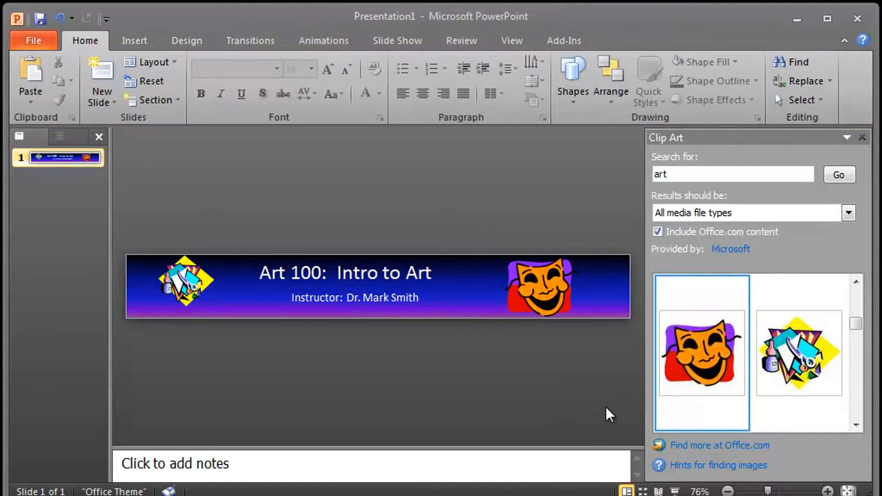
Replace the theatre mask with the clip art of colored pencils in a cup, placed near the banner's right end
{"action": "left_click", "coordinate": [844, 425]}
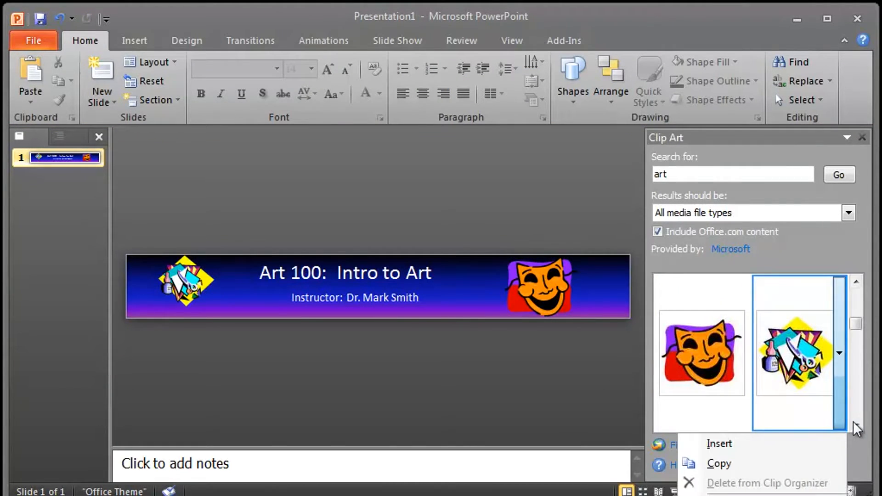
{"action": "left_click", "coordinate": [855, 423]}
{"action": "left_click", "coordinate": [855, 424]}
{"action": "left_click", "coordinate": [855, 424]}
{"action": "left_click", "coordinate": [855, 423]}
{"action": "left_click", "coordinate": [855, 423]}
{"action": "left_click", "coordinate": [855, 424]}
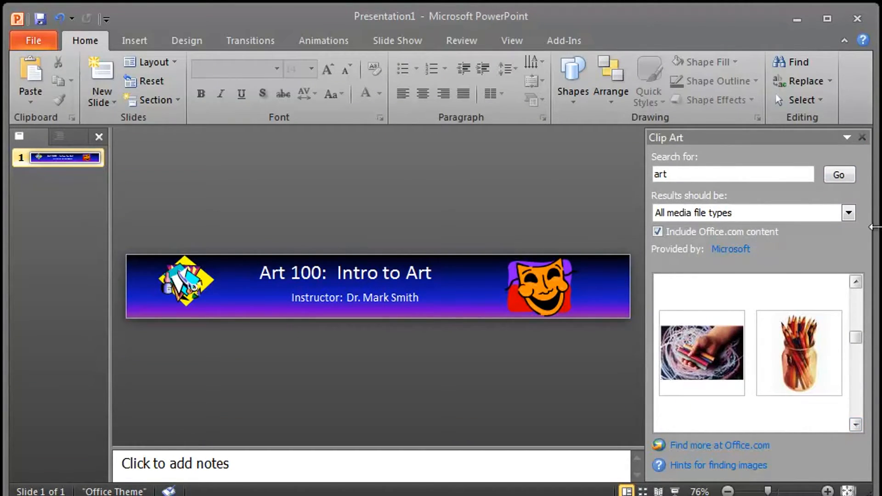
{"action": "mouse_move", "coordinate": [860, 338]}
{"action": "left_mouse_down"}
{"action": "mouse_move", "coordinate": [860, 349]}
{"action": "mouse_move", "coordinate": [858, 315]}
{"action": "left_mouse_up"}
{"action": "left_click", "coordinate": [544, 301]}
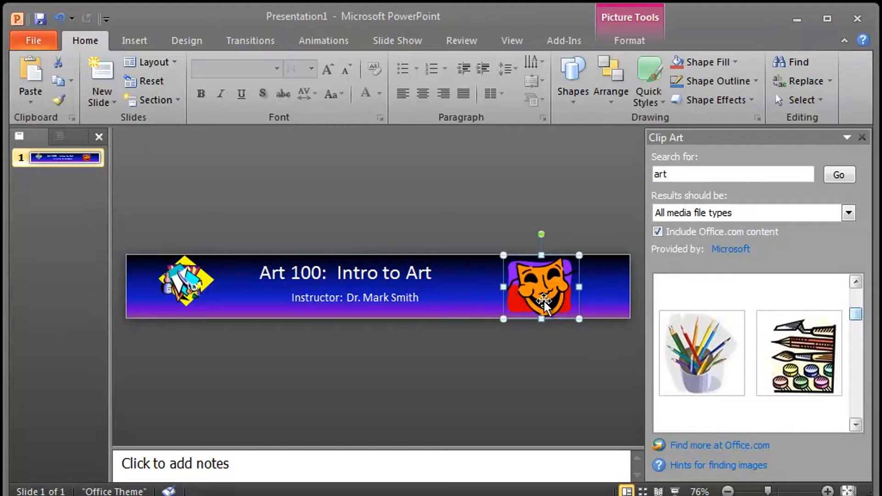
{"action": "key", "text": "Delete"}
{"action": "left_click", "coordinate": [694, 344]}
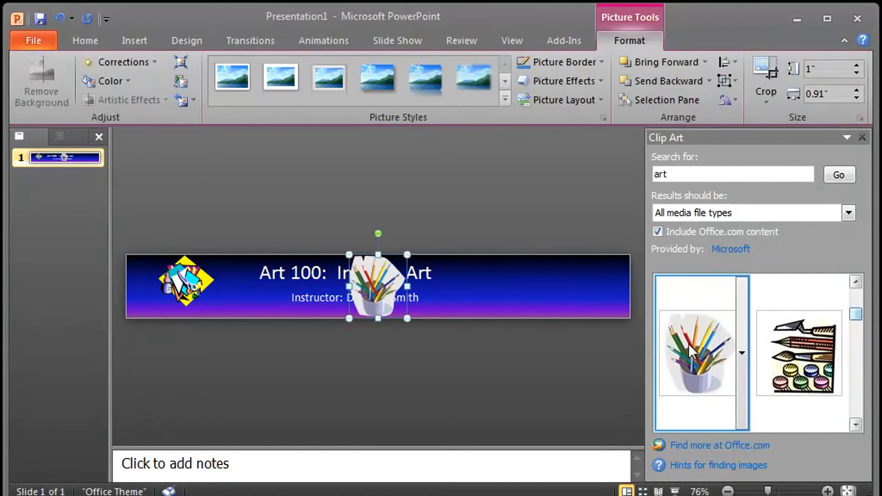
{"action": "left_click_drag", "start_coordinate": [399, 283], "coordinate": [541, 292]}
{"action": "left_click", "coordinate": [571, 380]}
{"action": "left_click", "coordinate": [500, 399]}
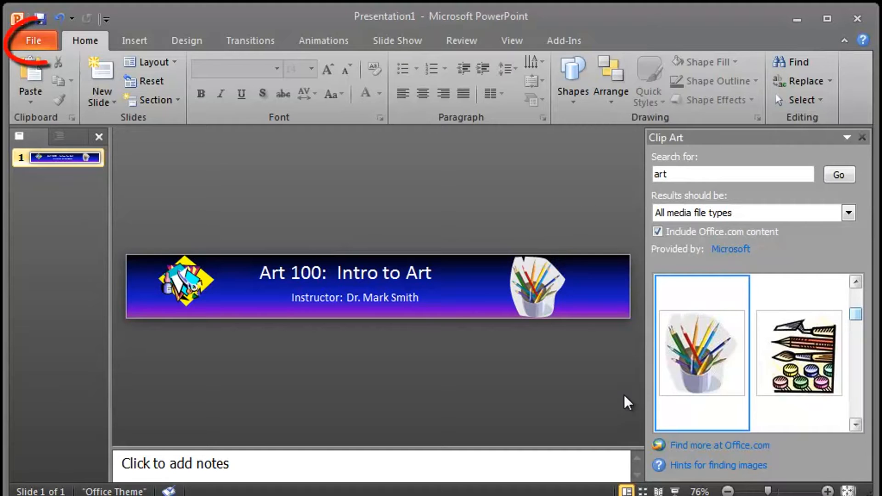
Start saving a copy of the presentation with the file type JPEG File Interchange Format (*.jpg)
{"action": "left_click", "coordinate": [42, 41]}
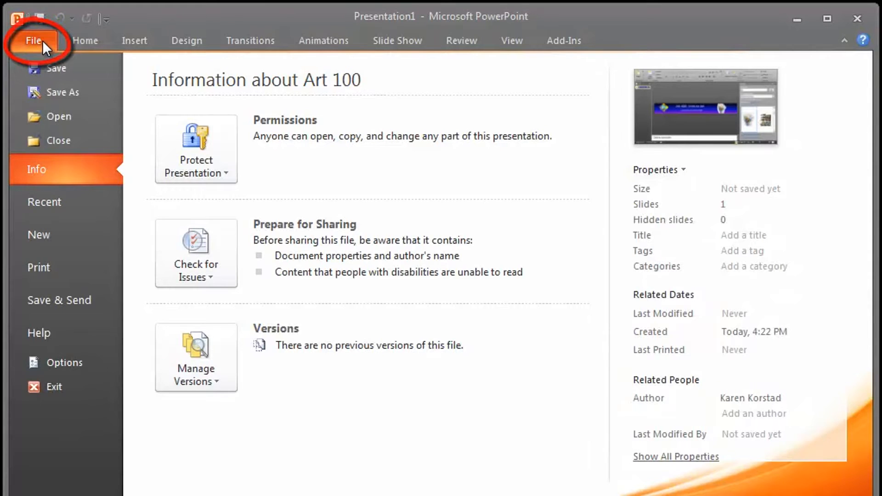
{"action": "left_click", "coordinate": [53, 92]}
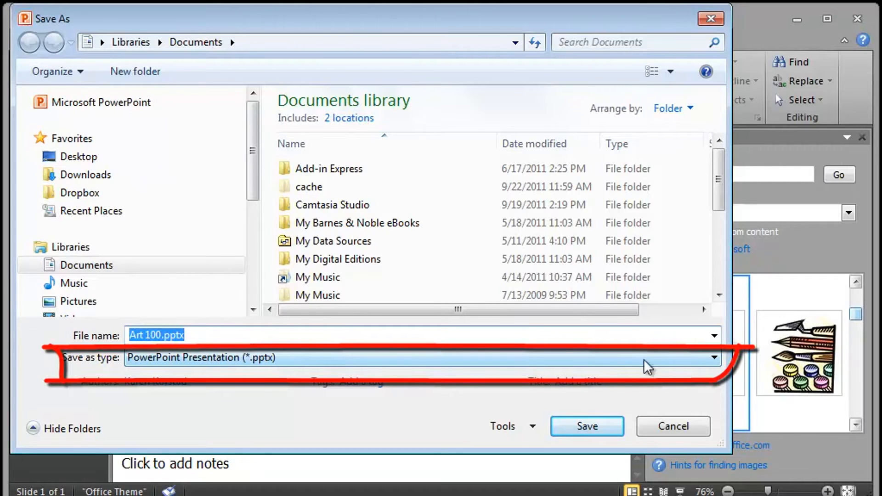
{"action": "left_click", "coordinate": [714, 357]}
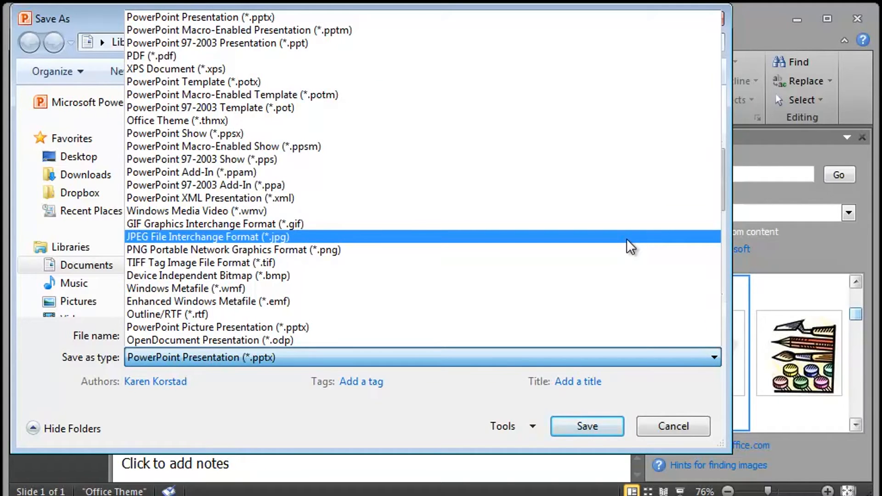
{"action": "left_click", "coordinate": [627, 238]}
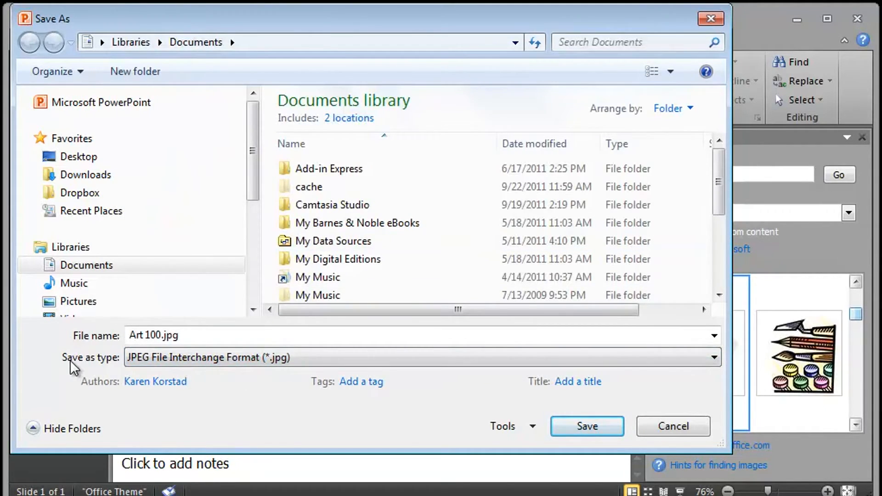
{"action": "left_click", "coordinate": [714, 357]}
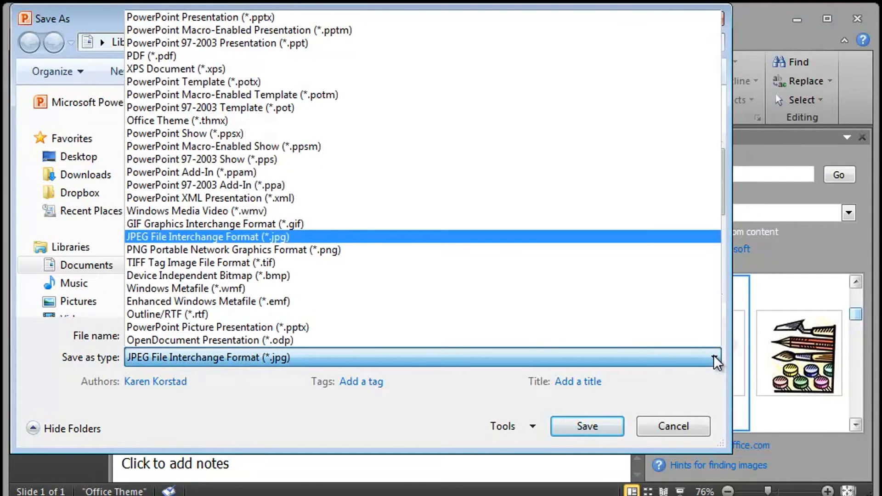
{"action": "left_click", "coordinate": [358, 237]}
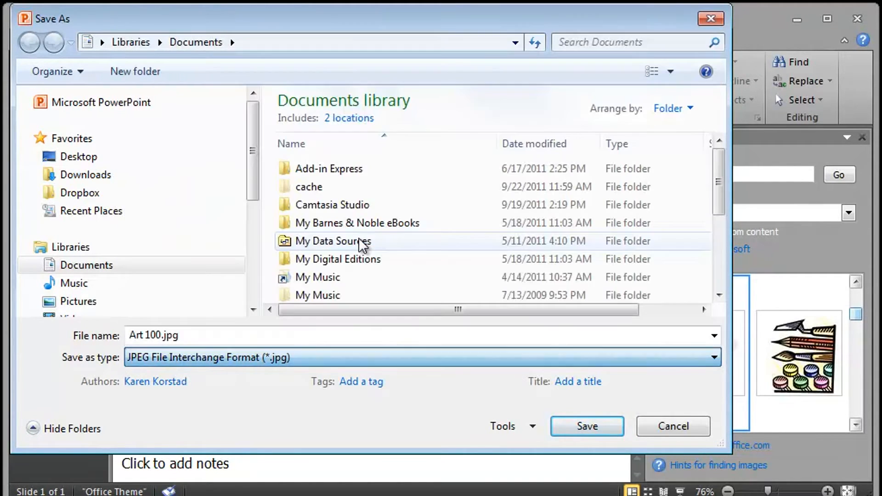
Name the image file MyArtBanner
{"action": "left_click", "coordinate": [192, 336]}
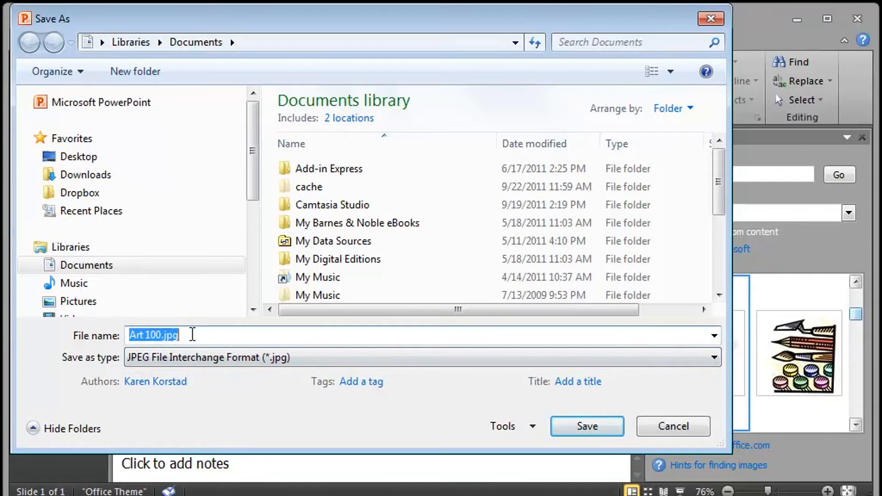
{"action": "type", "text": "My"}
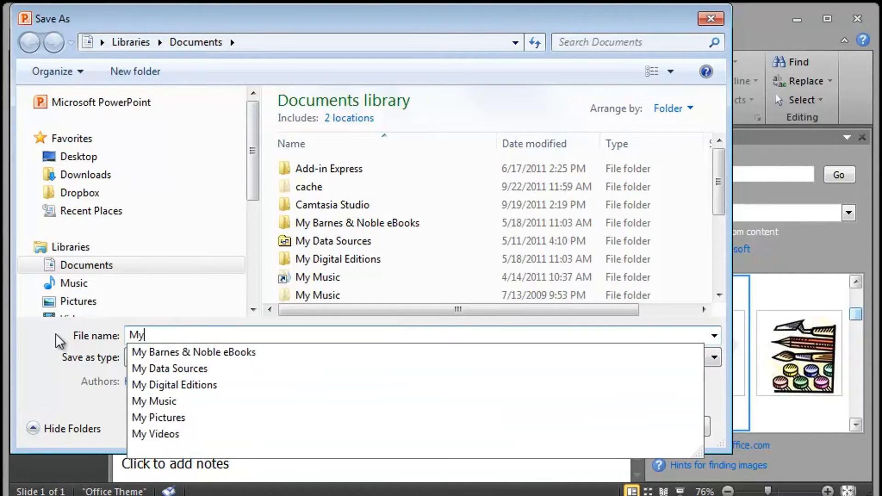
{"action": "type", "text": "ArtBanner"}
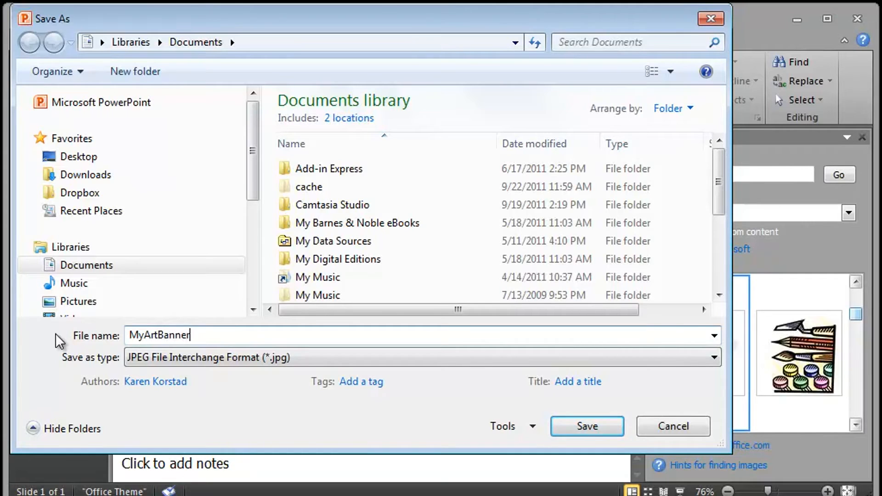
Save the JPEG to the Desktop, exporting the current slide only
{"action": "left_click", "coordinate": [109, 161]}
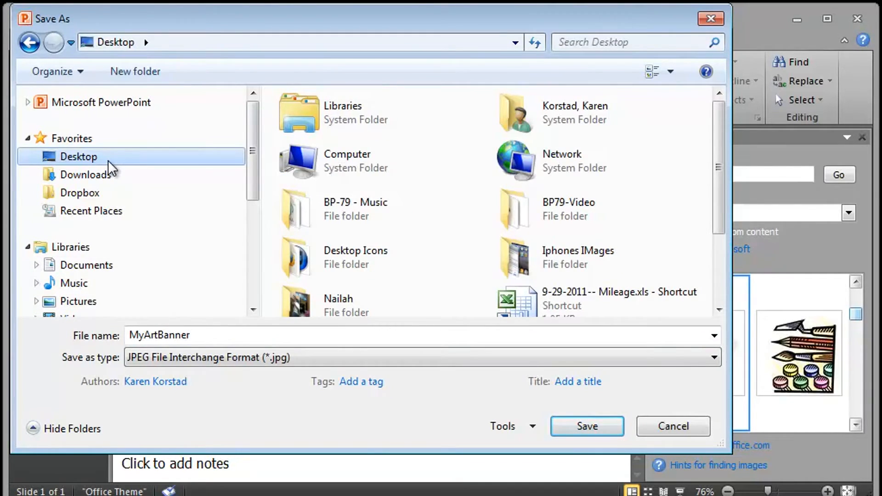
{"action": "left_click_drag", "start_coordinate": [255, 145], "coordinate": [256, 223]}
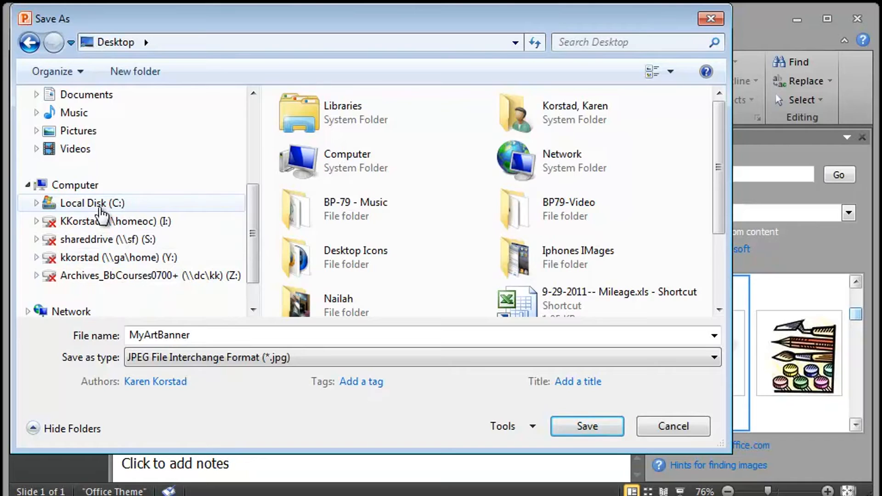
{"action": "left_click_drag", "start_coordinate": [252, 230], "coordinate": [265, 118]}
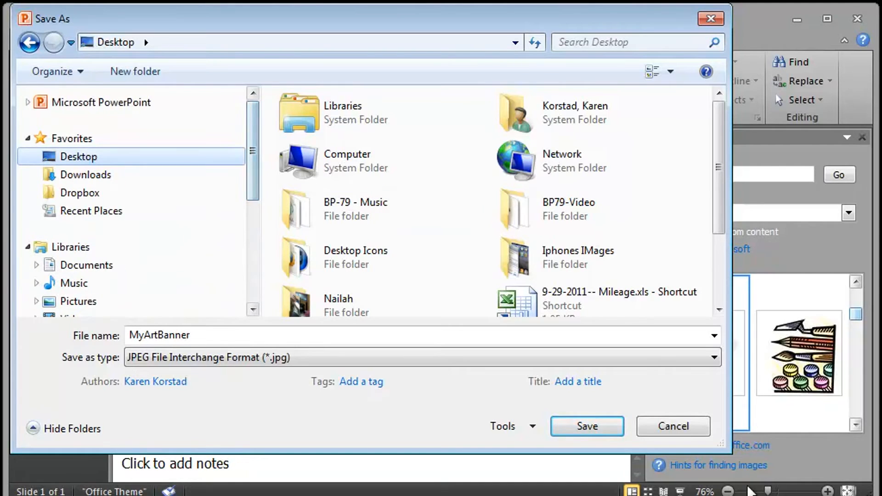
{"action": "left_click", "coordinate": [599, 428]}
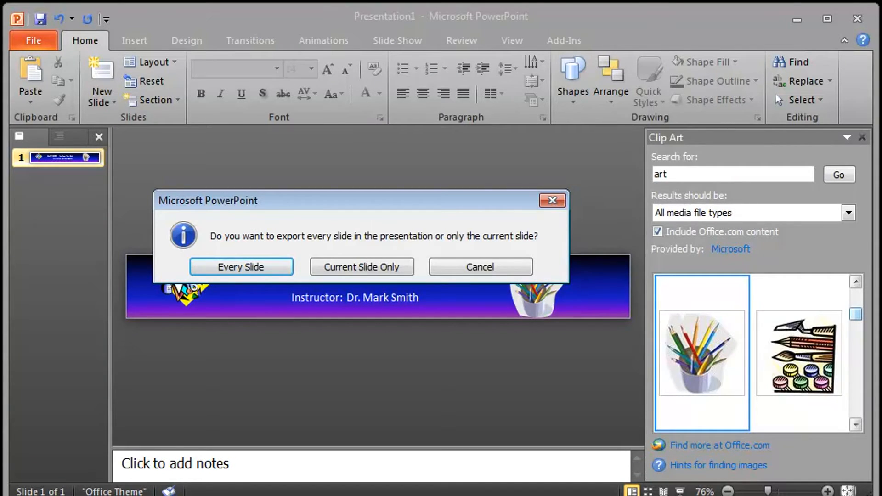
{"action": "left_click", "coordinate": [354, 267]}
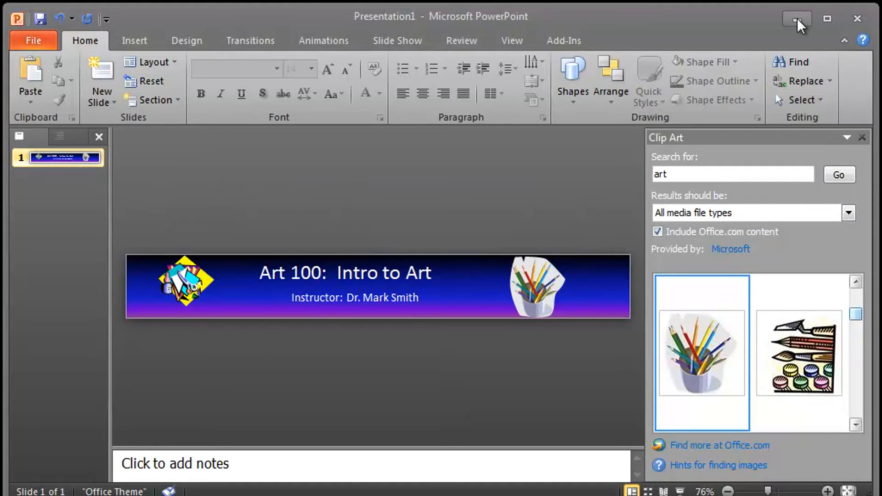
Close the presentation and save its changes as the PowerPoint presentation Art 100.pptx on the Desktop
{"action": "left_click", "coordinate": [857, 18]}
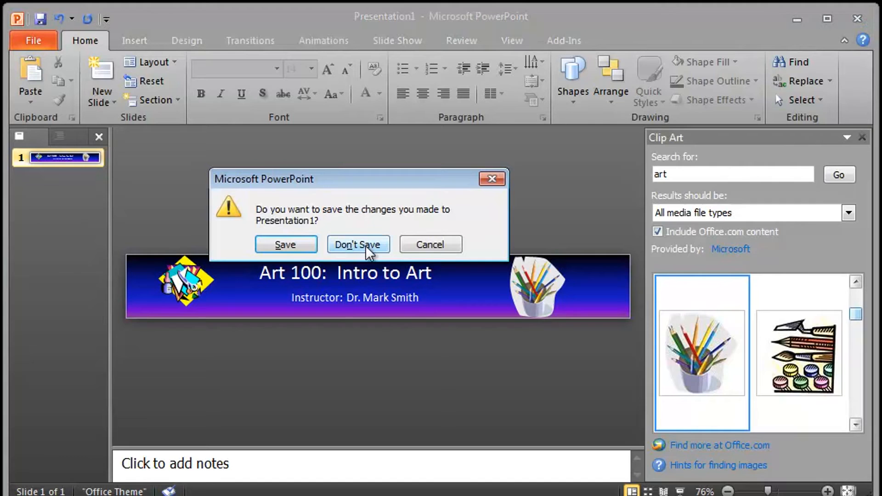
{"action": "left_click", "coordinate": [292, 245]}
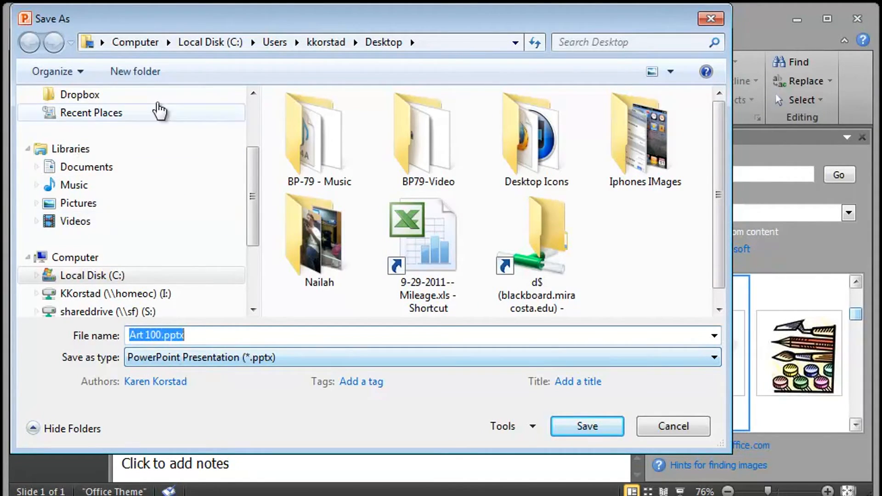
{"action": "left_click", "coordinate": [580, 431]}
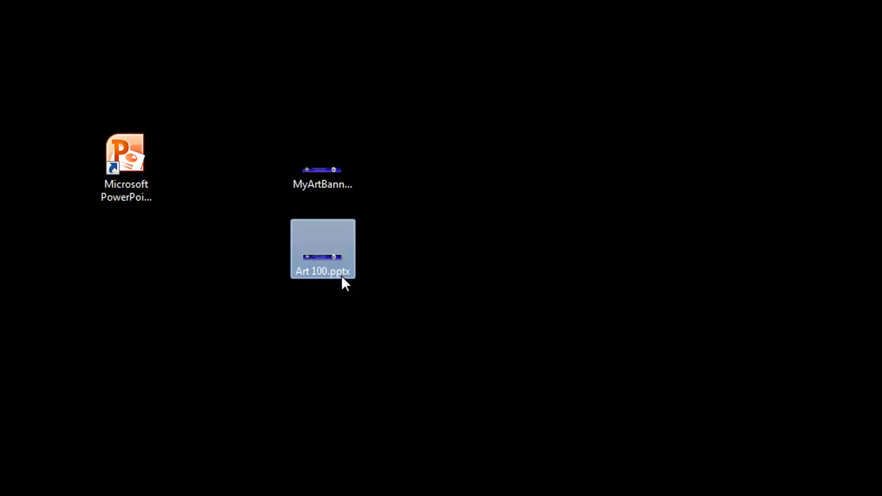
Open the exported MyArtBanner image from the desktop to check the banner, and close the viewer
{"action": "left_click", "coordinate": [340, 170]}
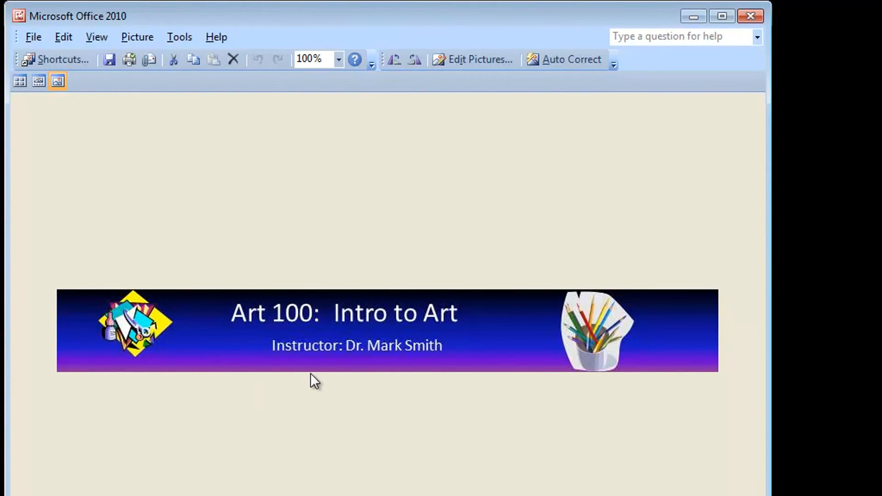
{"action": "left_click", "coordinate": [753, 16]}
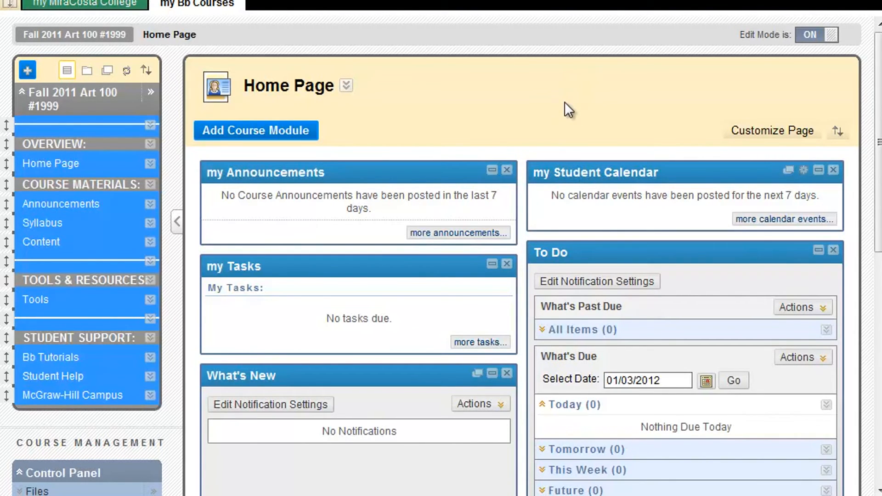
In the Blackboard course, open the Style customization page and go to its Select Banner section
{"action": "left_click_drag", "start_coordinate": [879, 109], "coordinate": [879, 254]}
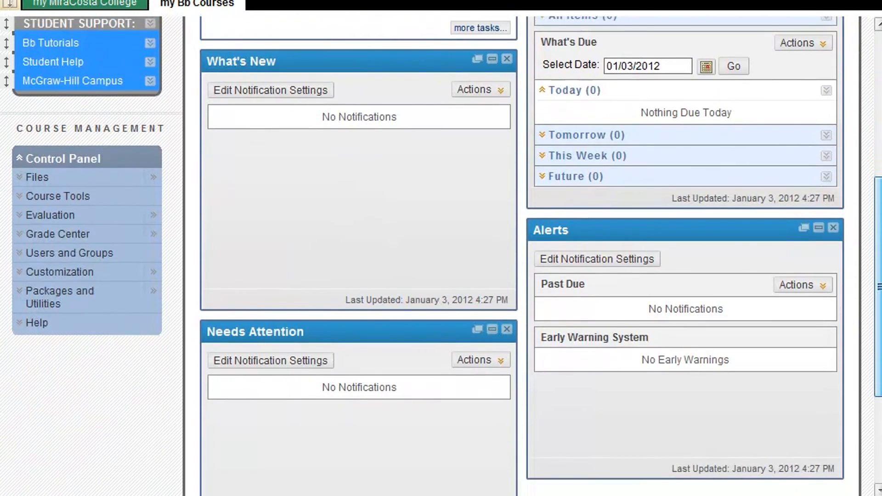
{"action": "left_click", "coordinate": [79, 276]}
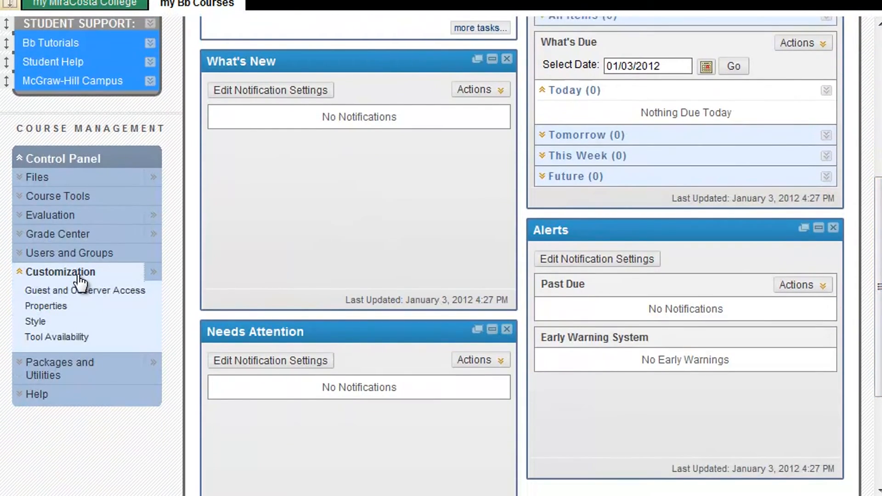
{"action": "left_click", "coordinate": [65, 322]}
{"action": "left_click_drag", "start_coordinate": [877, 78], "coordinate": [879, 338]}
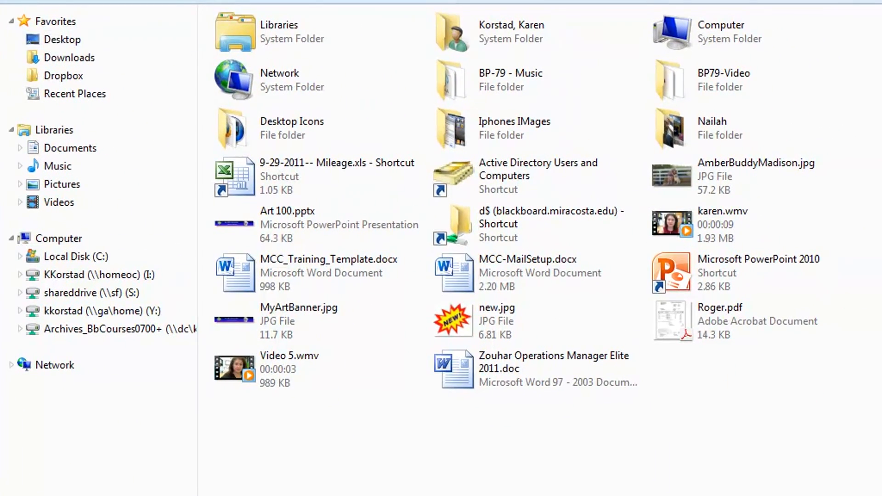
Attach MyArtBanner.jpg from the Desktop as the new banner image, submit the style change and open the course Home Page
{"action": "left_click", "coordinate": [47, 47]}
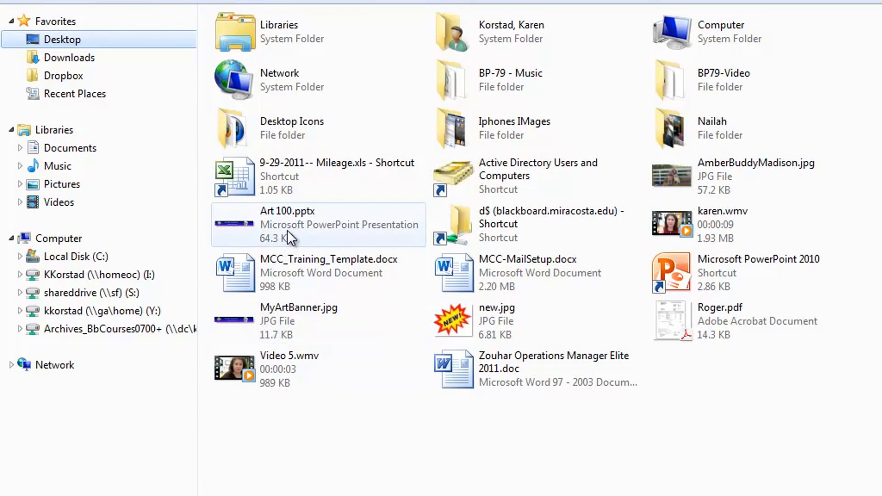
{"action": "double_click", "coordinate": [279, 318]}
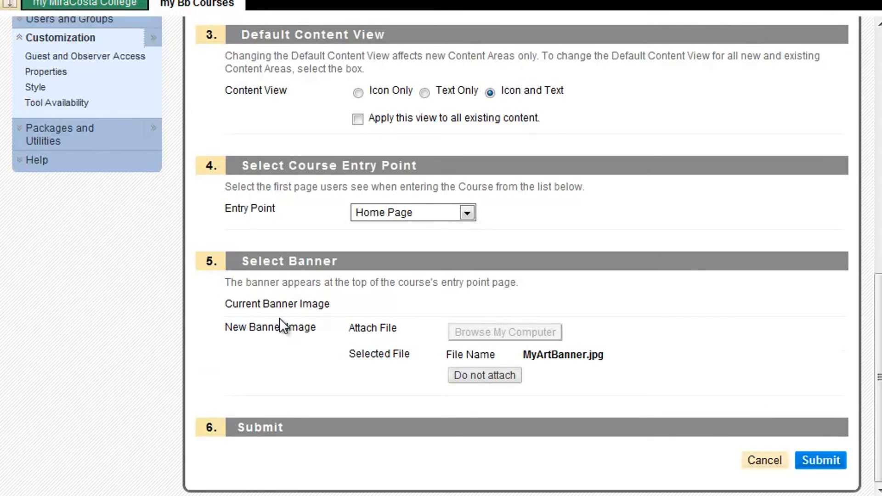
{"action": "left_click", "coordinate": [820, 459]}
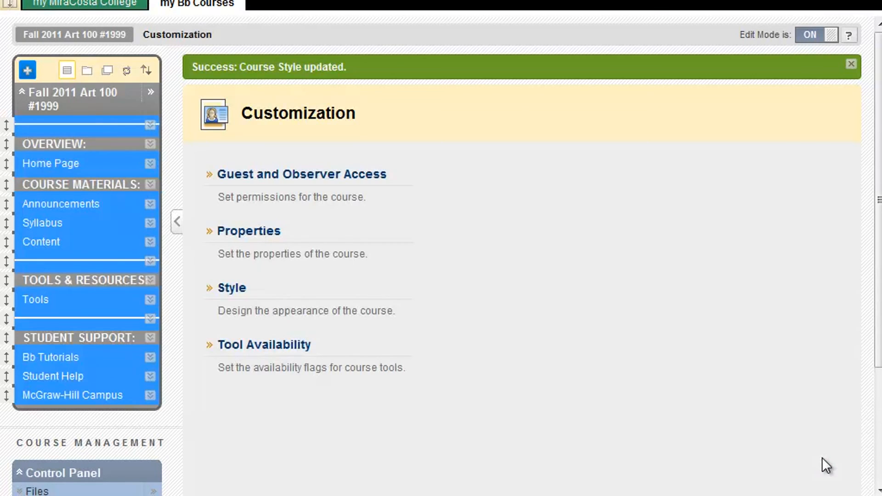
{"action": "left_click", "coordinate": [71, 166]}
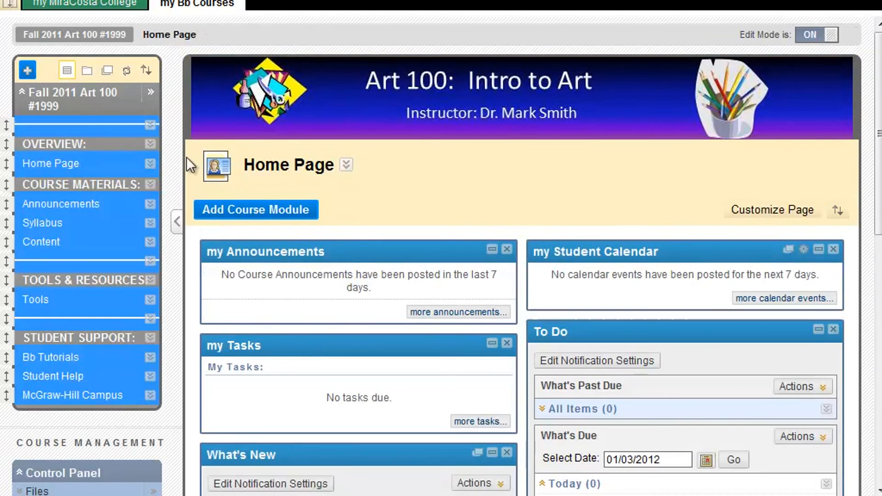